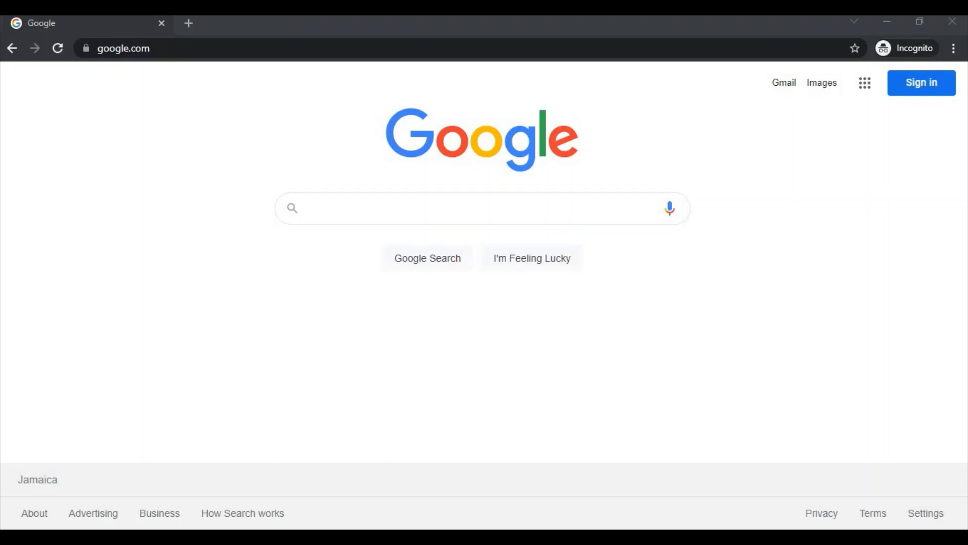
Load the pasted Calendly Parent-Teacher Consultation booking link in the browser
{"action": "left_click", "coordinate": [124, 48]}
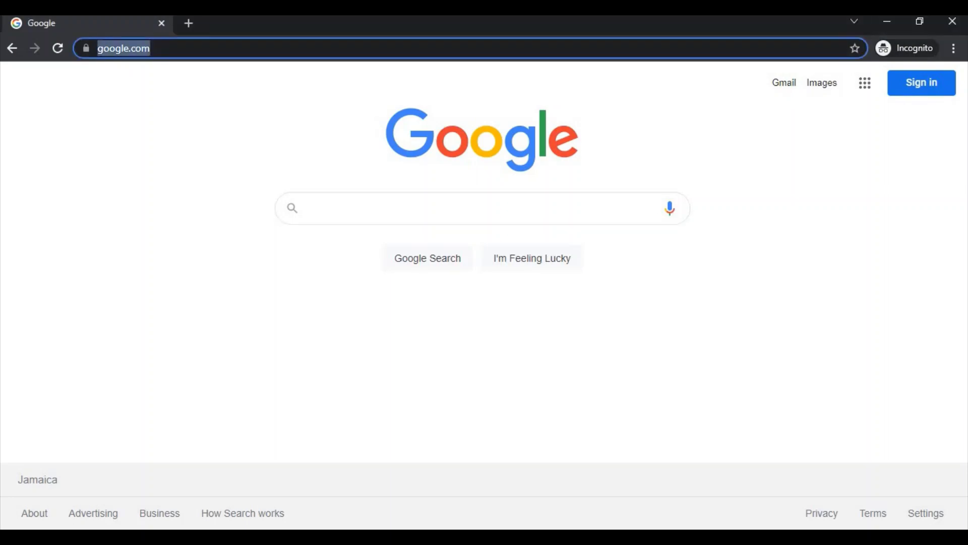
{"action": "type", "text": "https://calendly.com/itguru876/parent-teacher-consultation"}
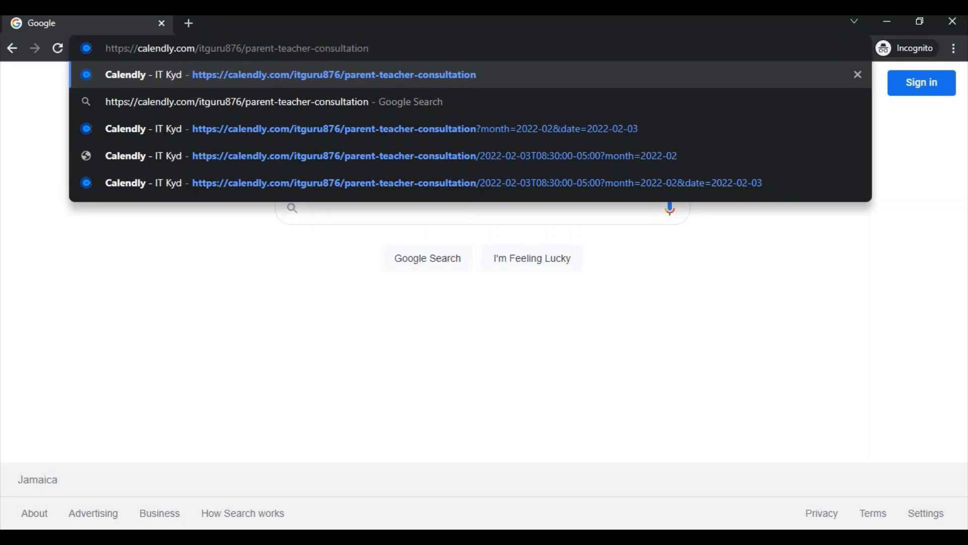
{"action": "key", "text": "Return"}
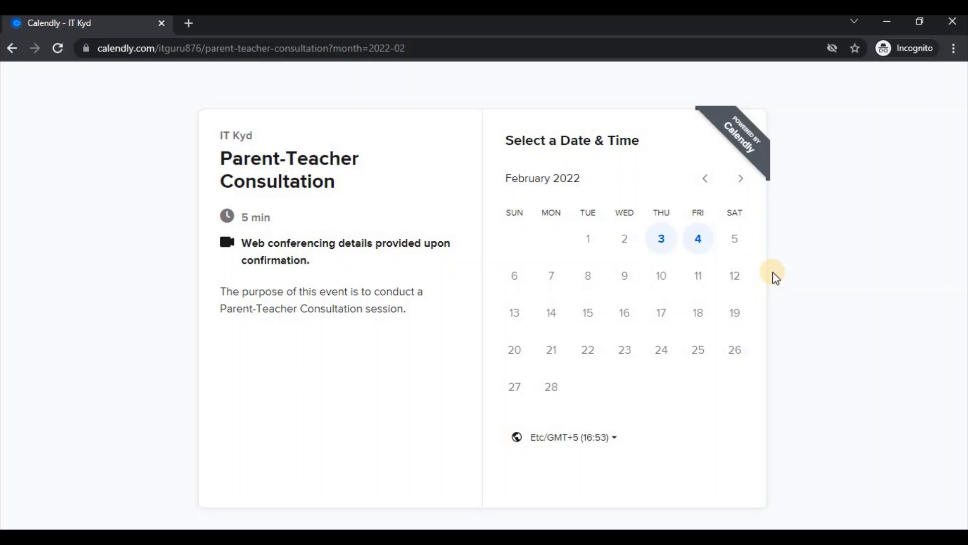
Pick Thursday, February 3 and select the 08:30 time slot
{"action": "left_click", "coordinate": [667, 245]}
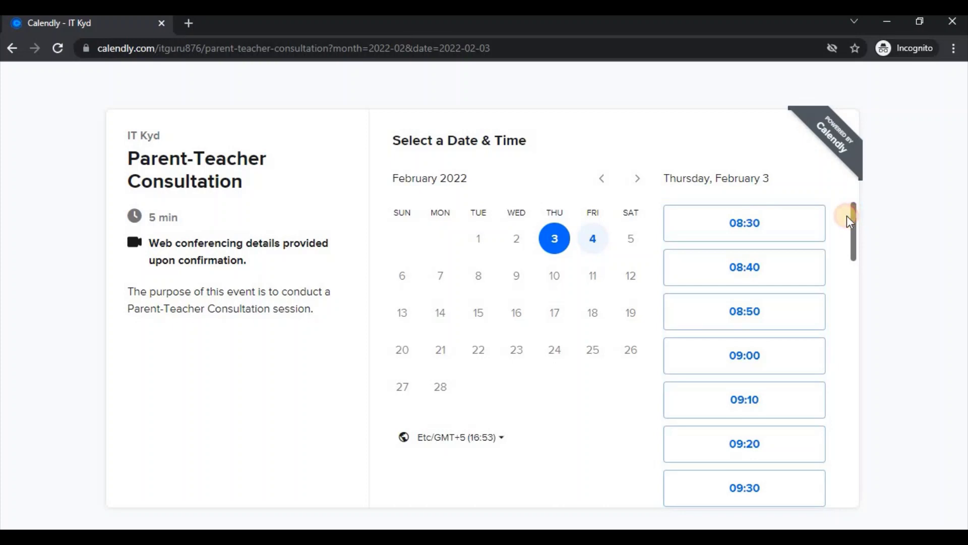
{"action": "left_click_drag", "start_coordinate": [849, 216], "coordinate": [844, 474]}
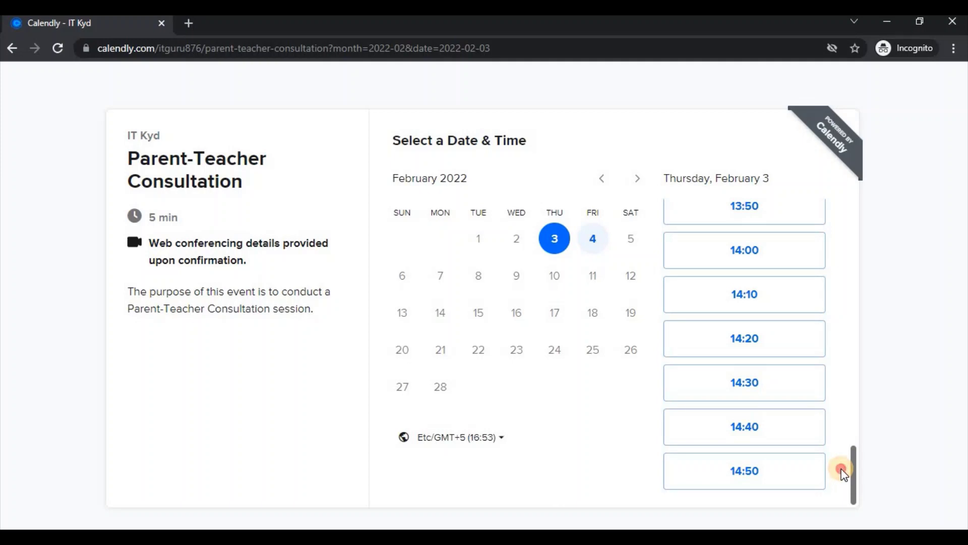
{"action": "left_click_drag", "start_coordinate": [852, 474], "coordinate": [853, 203]}
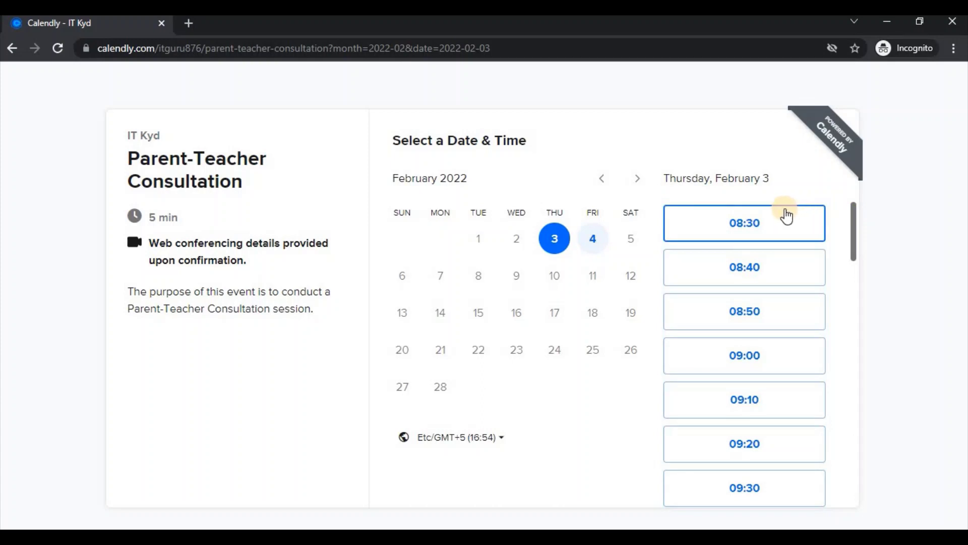
{"action": "left_click", "coordinate": [735, 223]}
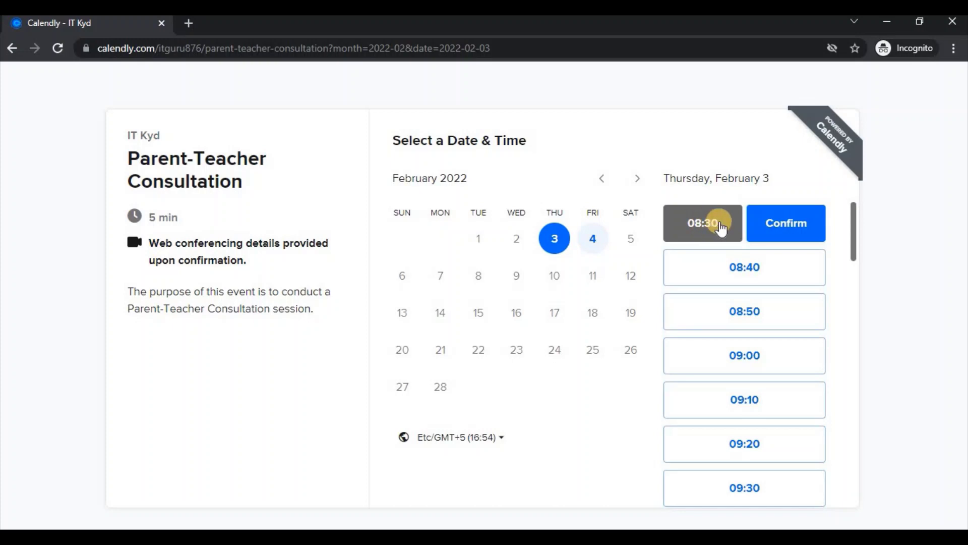
{"action": "left_click", "coordinate": [775, 230]}
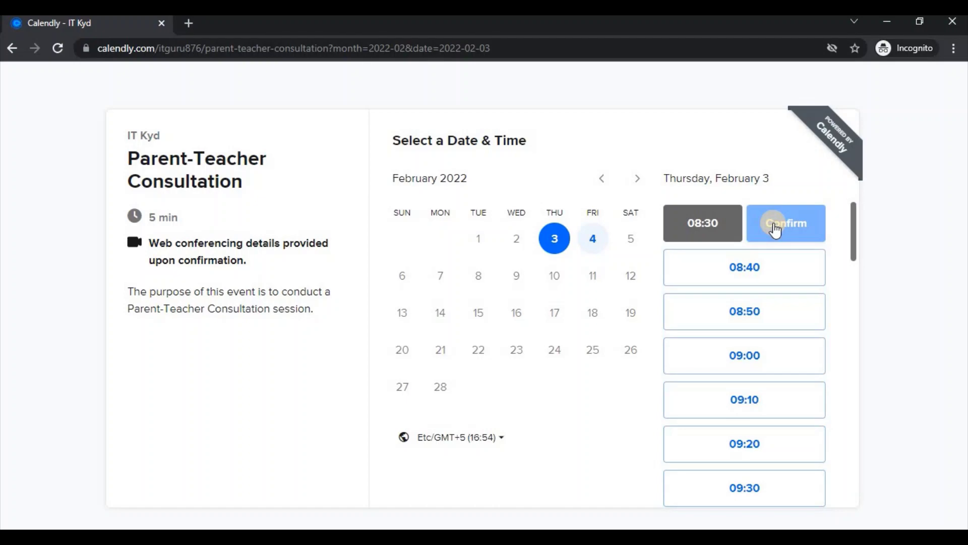
Confirm the 08:30 slot and review the empty Enter Details form fields
{"action": "left_click", "coordinate": [775, 230]}
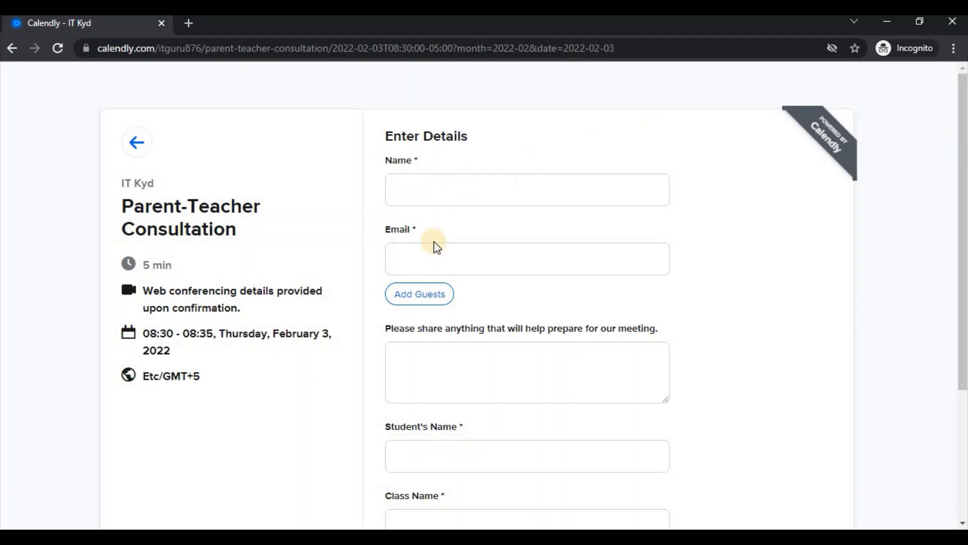
{"action": "left_click_drag", "start_coordinate": [963, 178], "coordinate": [963, 232]}
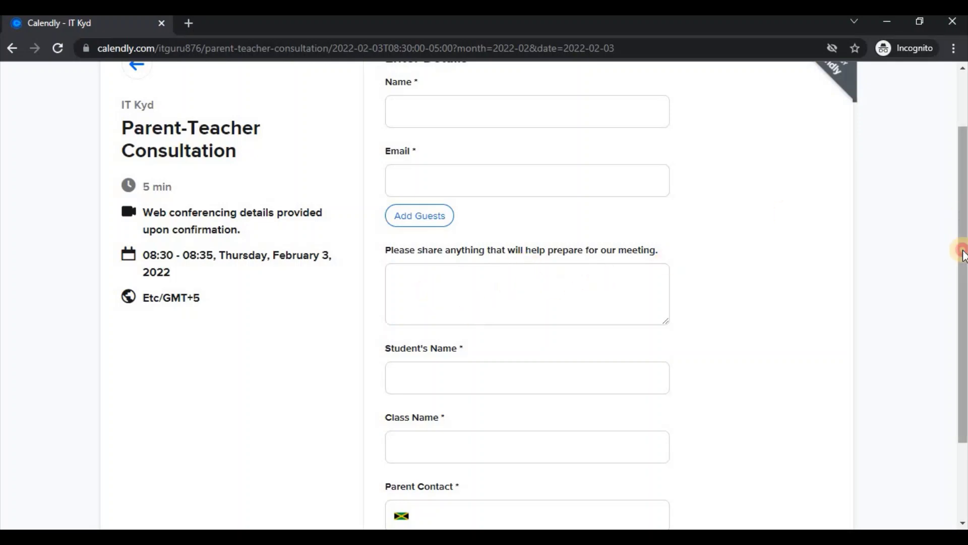
{"action": "left_click_drag", "start_coordinate": [962, 223], "coordinate": [963, 272]}
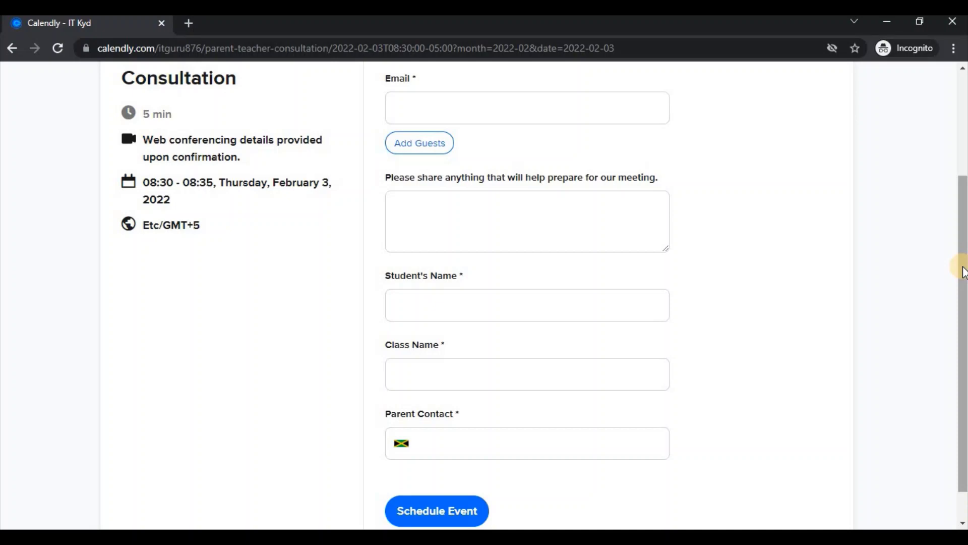
{"action": "left_click_drag", "start_coordinate": [963, 272], "coordinate": [958, 191]}
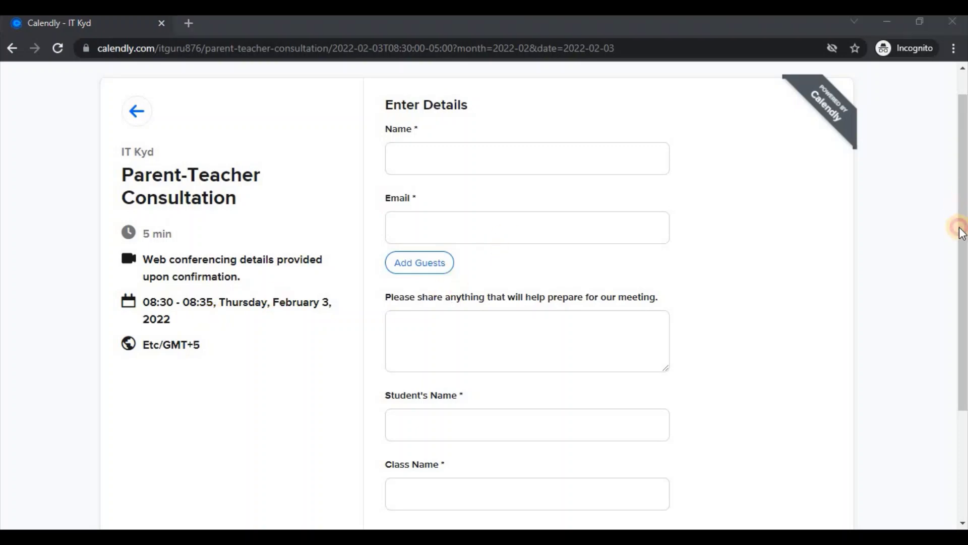
{"action": "left_click_drag", "start_coordinate": [962, 228], "coordinate": [963, 210]}
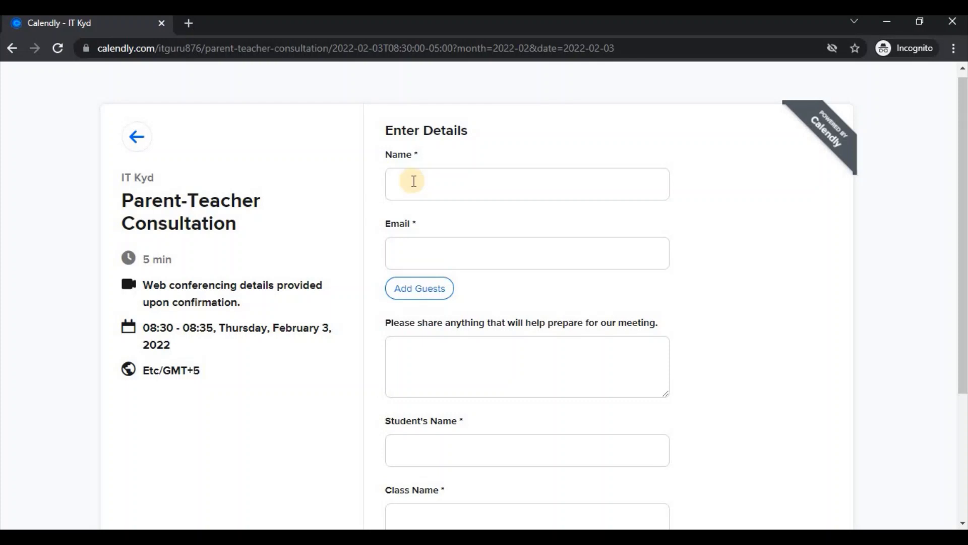
Enter the parent's name and e-mail address in the Name and Email fields
{"action": "left_click", "coordinate": [413, 181]}
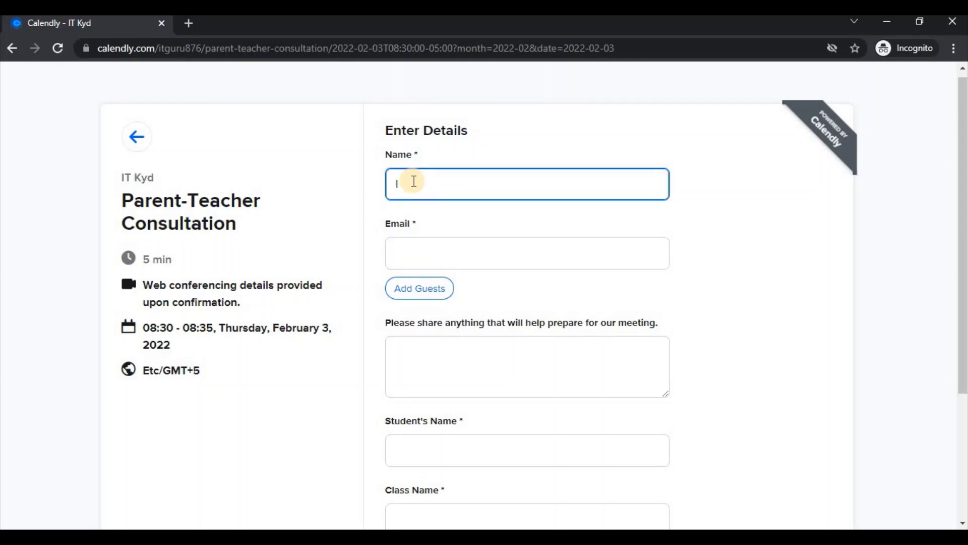
{"action": "type", "text": "IT Kyd1"}
{"action": "left_click", "coordinate": [410, 251]}
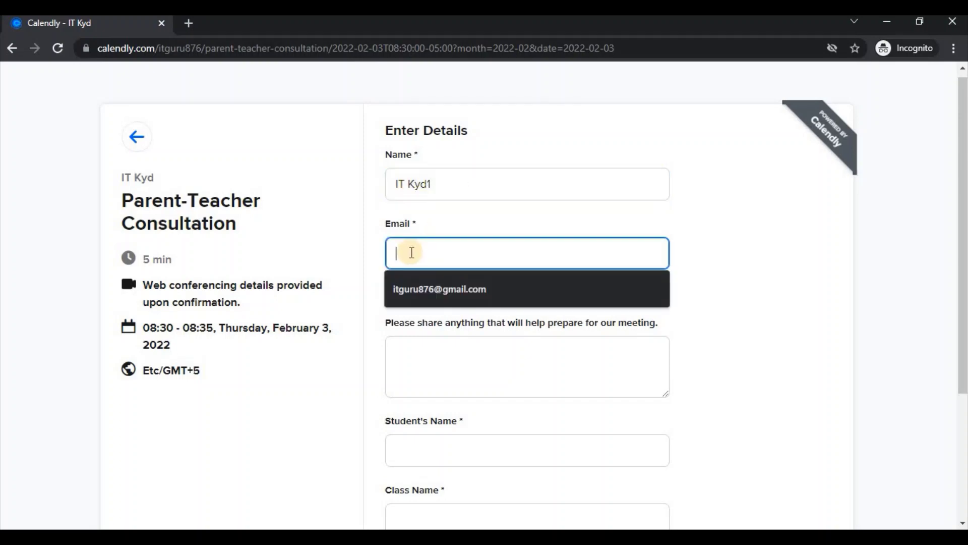
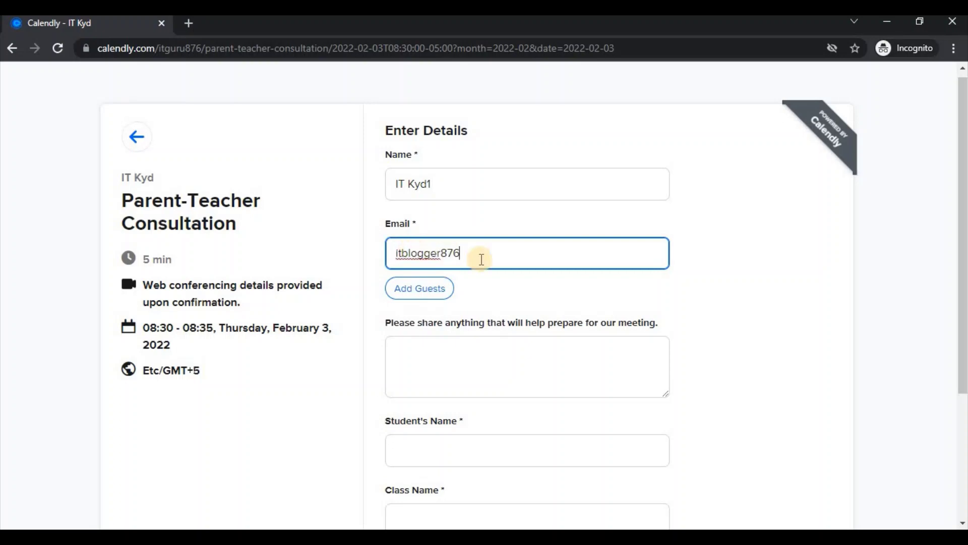
{"action": "scroll", "coordinate": [960, 190], "scroll_direction": "down", "scroll_amount": 1}
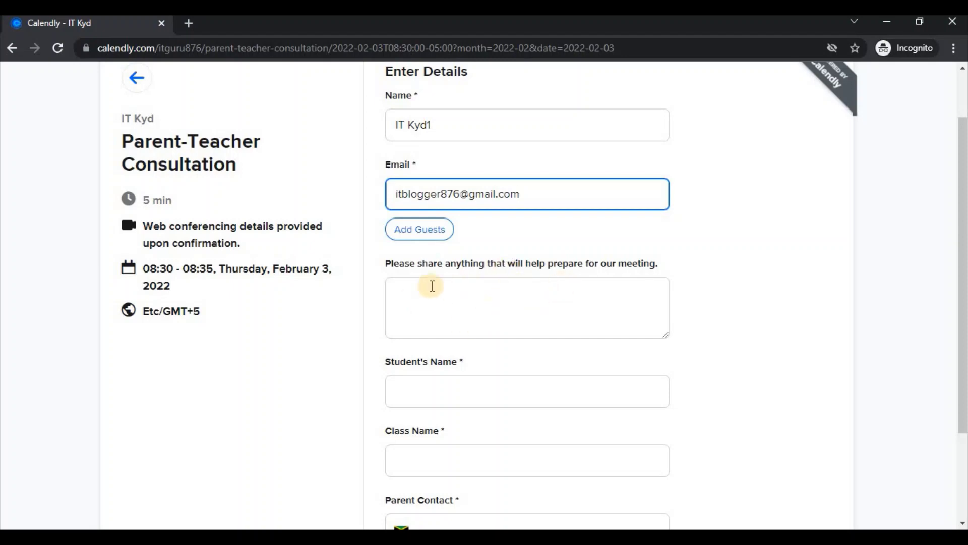
Write 'Was there any outstanding homework.' in the preparation notes box, correcting typos
{"action": "left_click", "coordinate": [472, 298]}
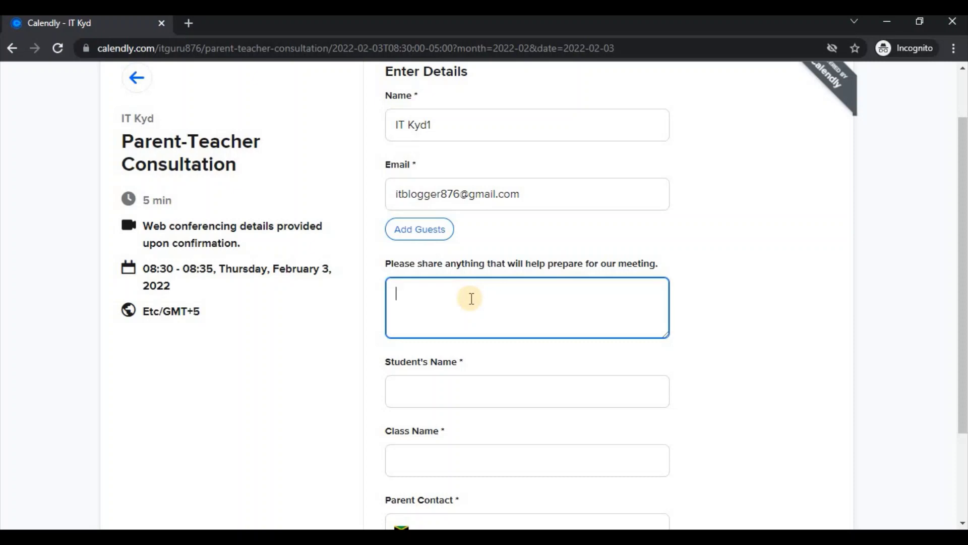
{"action": "type", "text": "I"}
{"action": "type", "text": "W"}
{"action": "type", "text": "as there any"}
{"action": "type", "text": " outstand"}
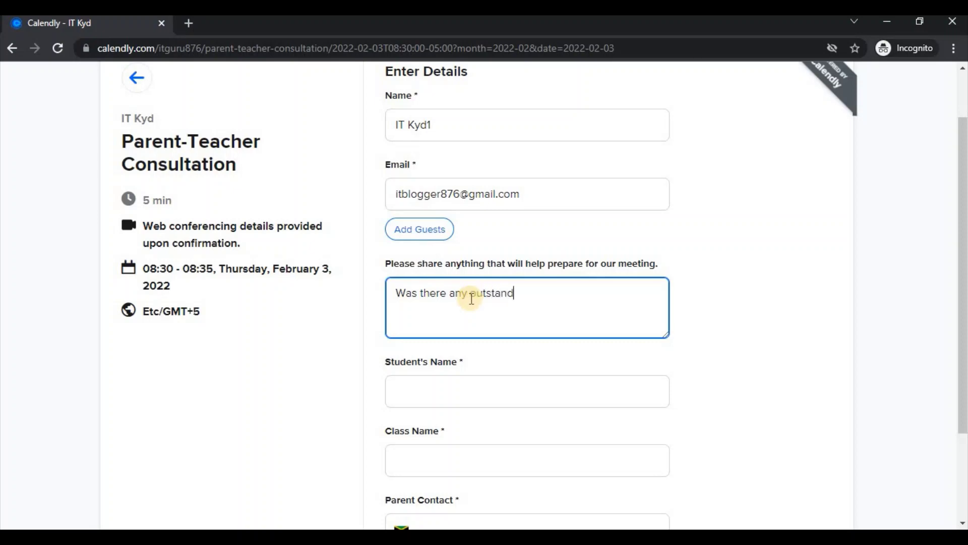
{"action": "type", "text": "ing homework."}
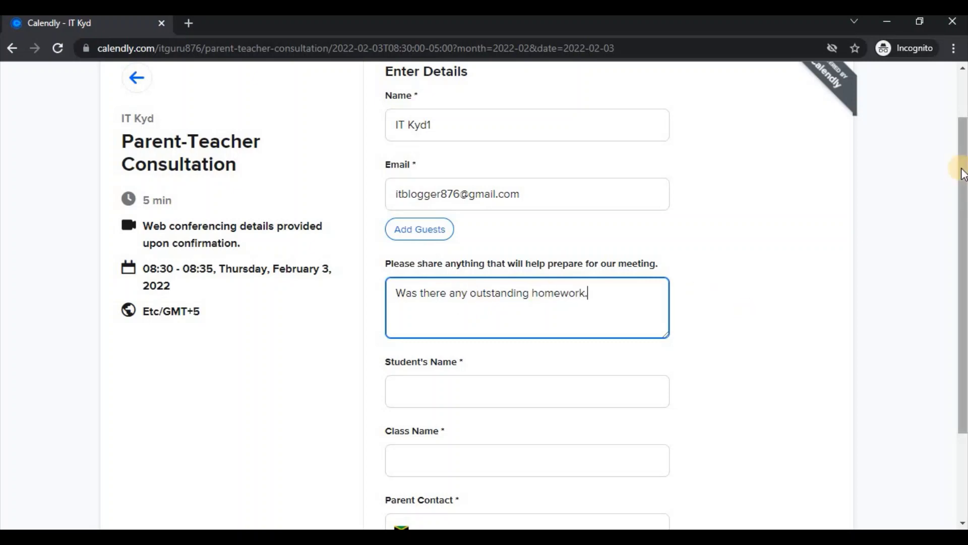
{"action": "left_click_drag", "start_coordinate": [962, 172], "coordinate": [962, 169]}
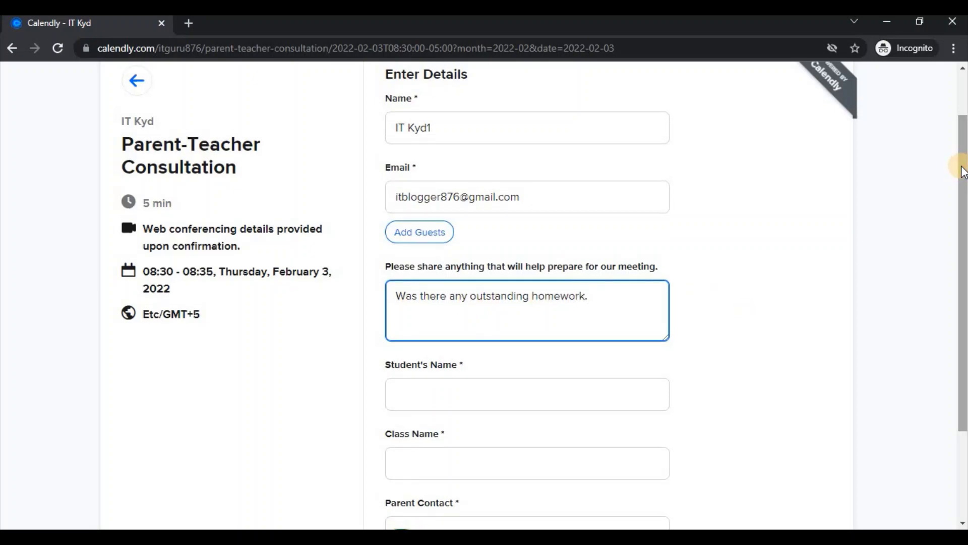
{"action": "left_click_drag", "start_coordinate": [962, 172], "coordinate": [963, 265]}
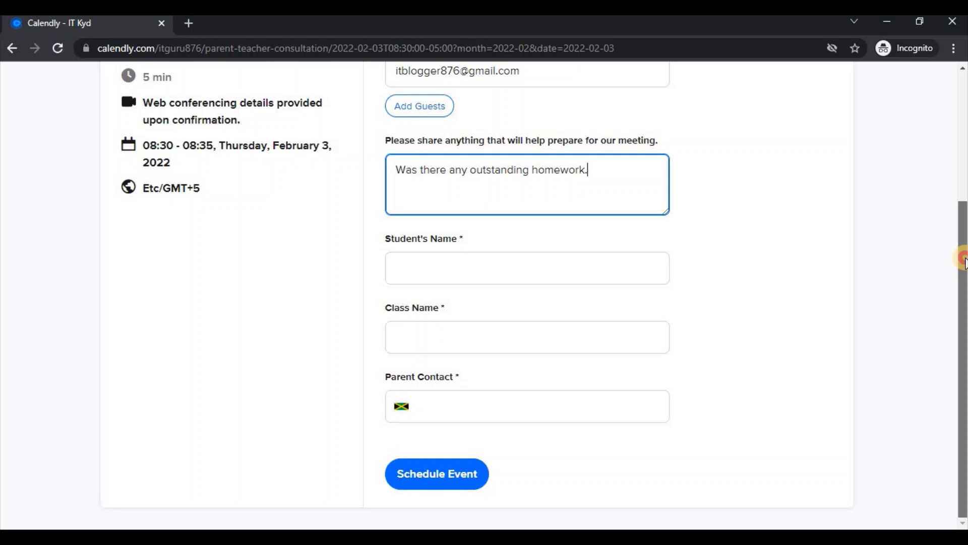
Enter the student's name and the class name 7Love
{"action": "left_click", "coordinate": [414, 269]}
{"action": "type", "text": "Jo"}
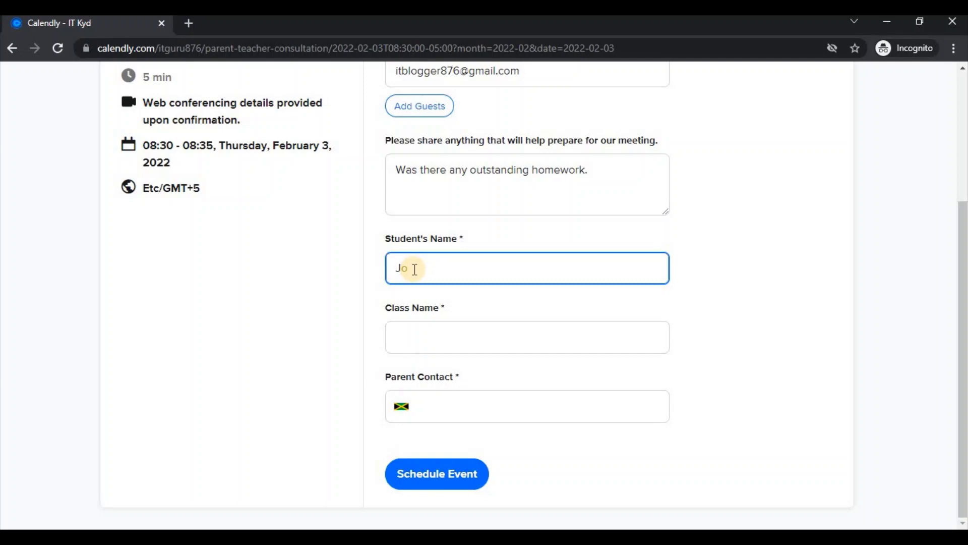
{"action": "type", "text": "hn Doe"}
{"action": "left_click", "coordinate": [433, 334]}
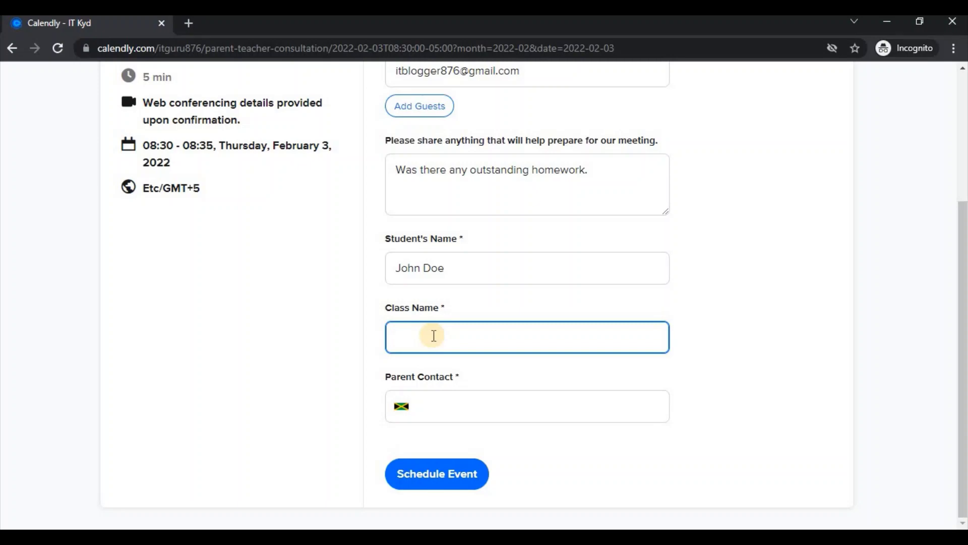
{"action": "type", "text": "7Love"}
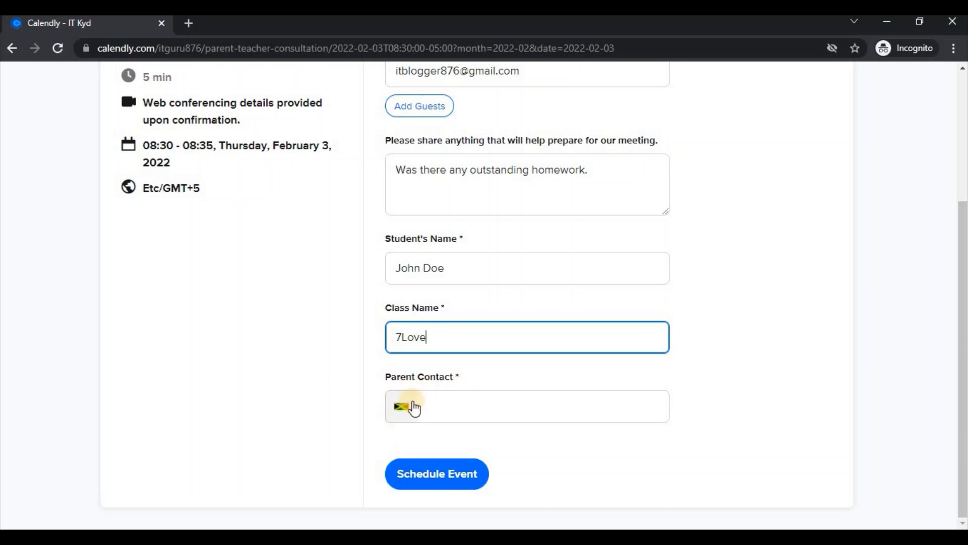
Fill in the parent's contact phone number, removing the extra digit
{"action": "left_click", "coordinate": [432, 406]}
{"action": "left_click_drag", "start_coordinate": [432, 406], "coordinate": [446, 406]}
{"action": "left_click", "coordinate": [446, 406]}
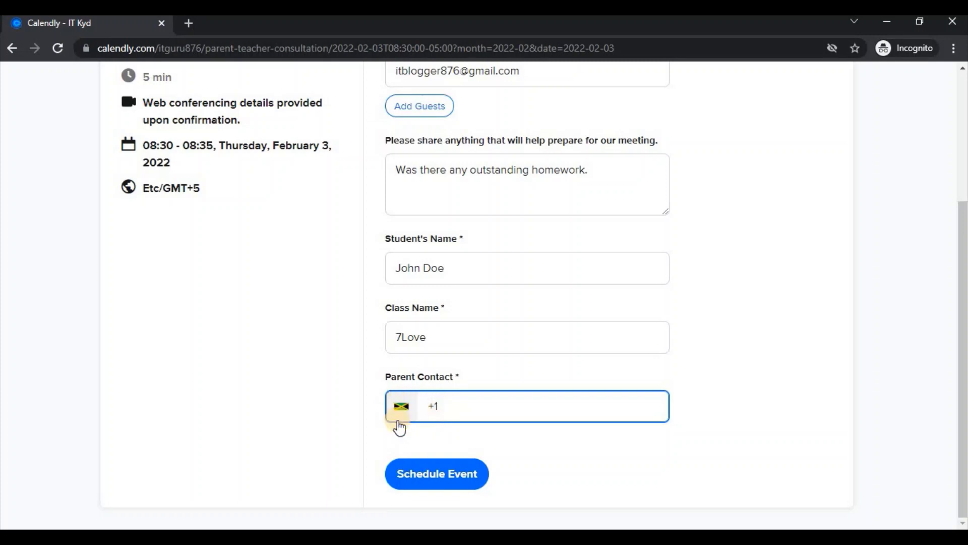
{"action": "type", "text": "876"}
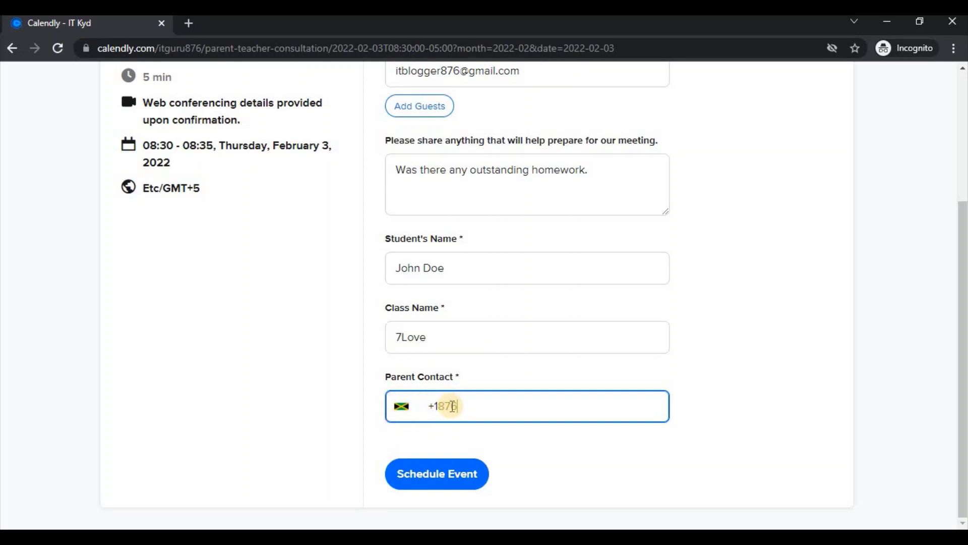
{"action": "type", "text": "-555-55555"}
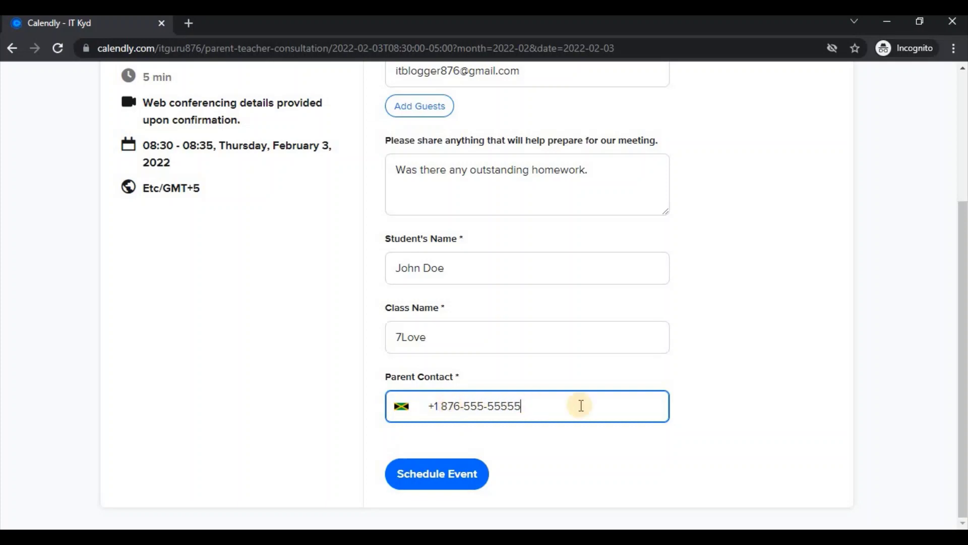
{"action": "key", "text": "BackSpace"}
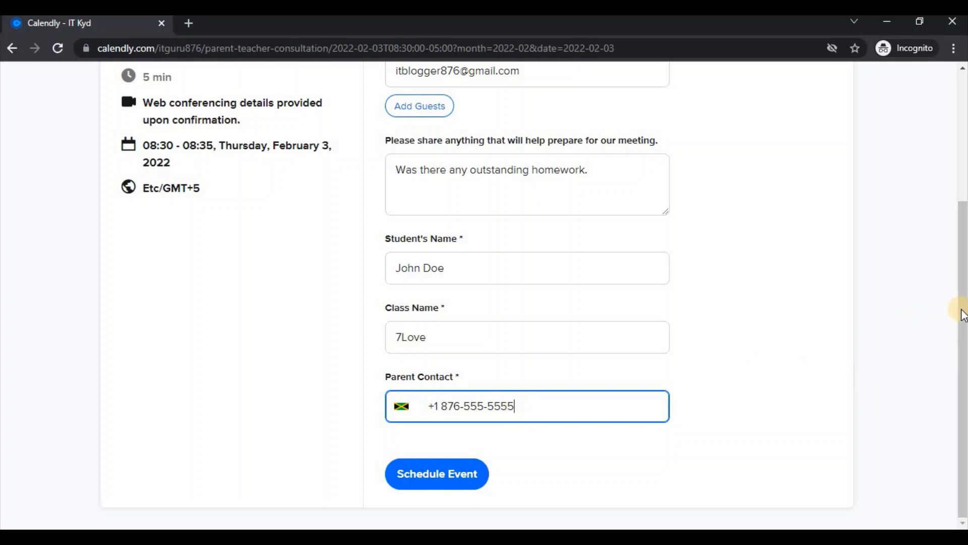
{"action": "left_click_drag", "start_coordinate": [964, 316], "coordinate": [964, 203]}
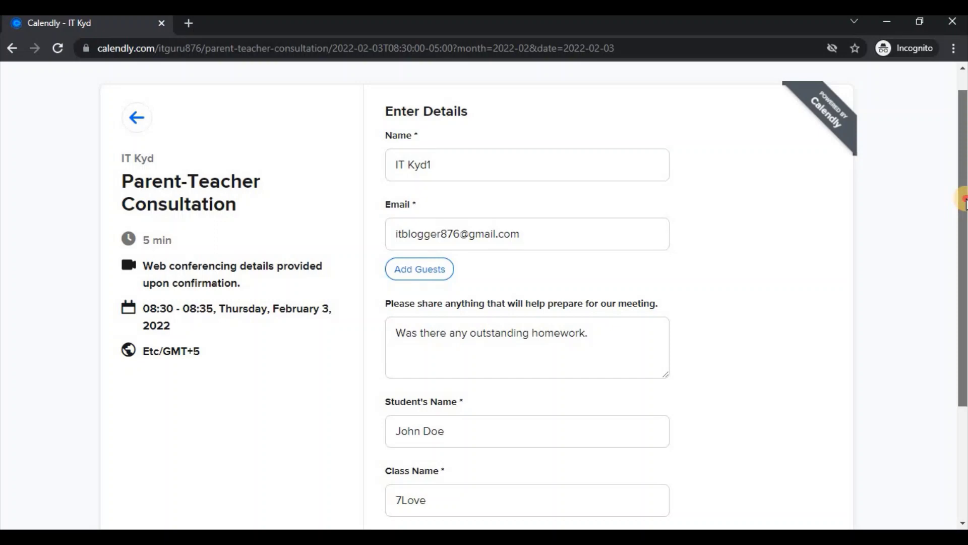
{"action": "left_click_drag", "start_coordinate": [964, 202], "coordinate": [964, 306]}
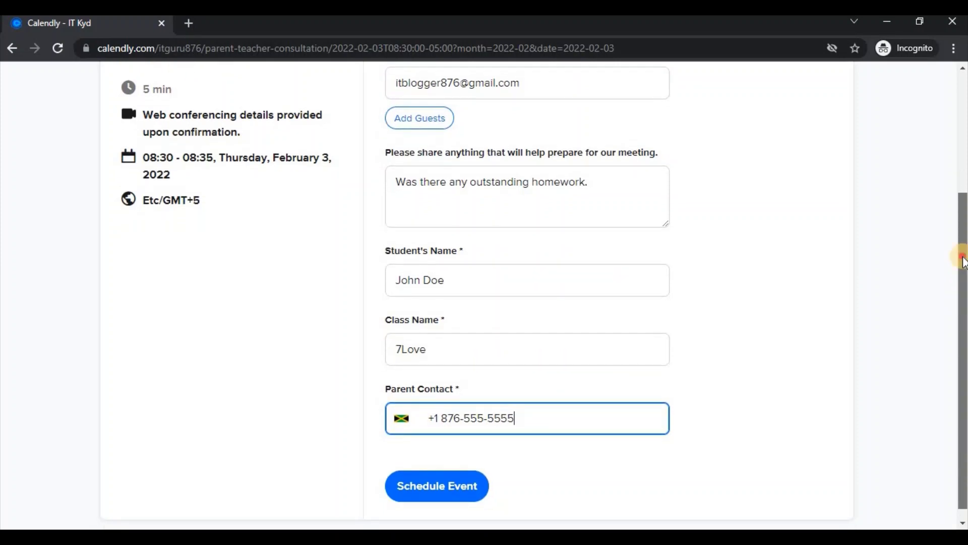
{"action": "scroll", "coordinate": [963, 260], "scroll_direction": "up", "scroll_amount": 5}
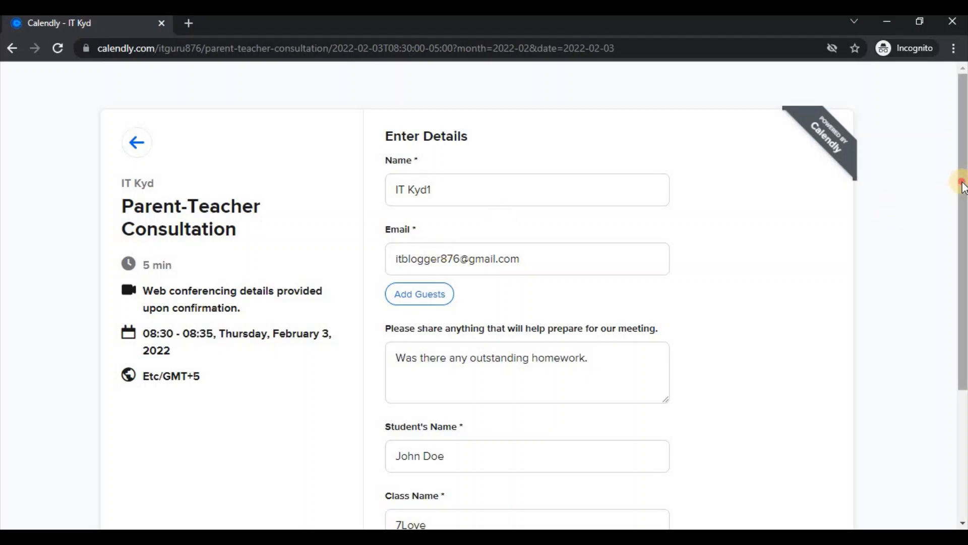
{"action": "left_click_drag", "start_coordinate": [961, 181], "coordinate": [957, 335]}
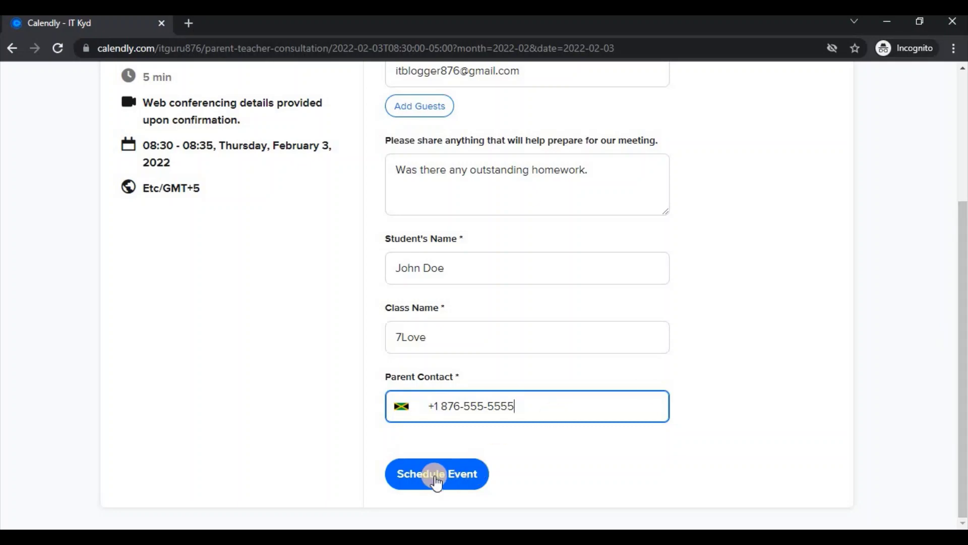
{"action": "left_click_drag", "start_coordinate": [961, 292], "coordinate": [961, 164]}
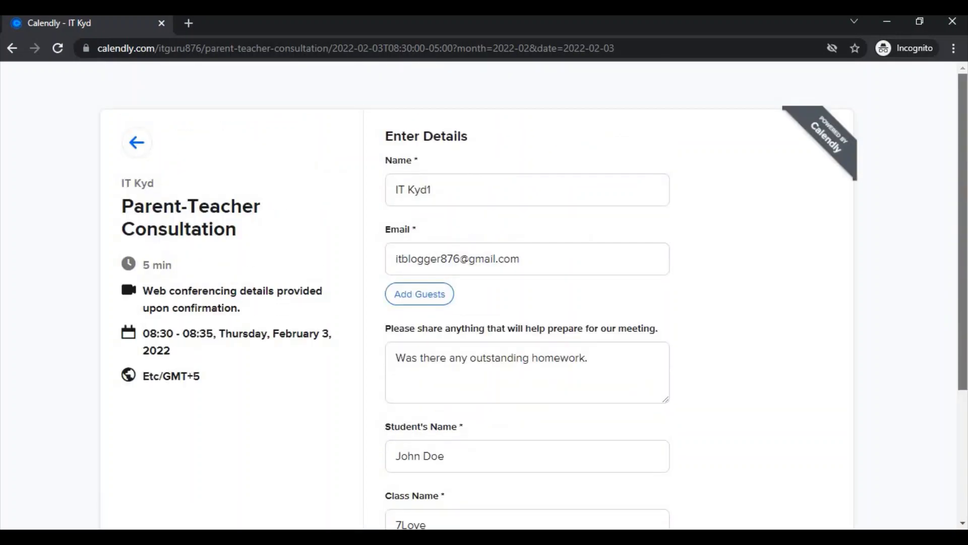
{"action": "left_click_drag", "start_coordinate": [961, 187], "coordinate": [962, 249]}
{"action": "left_click_drag", "start_coordinate": [961, 307], "coordinate": [961, 381]}
Submit the form with Schedule Event to book the 08:30–08:35 February 3 slot
{"action": "left_click", "coordinate": [444, 474]}
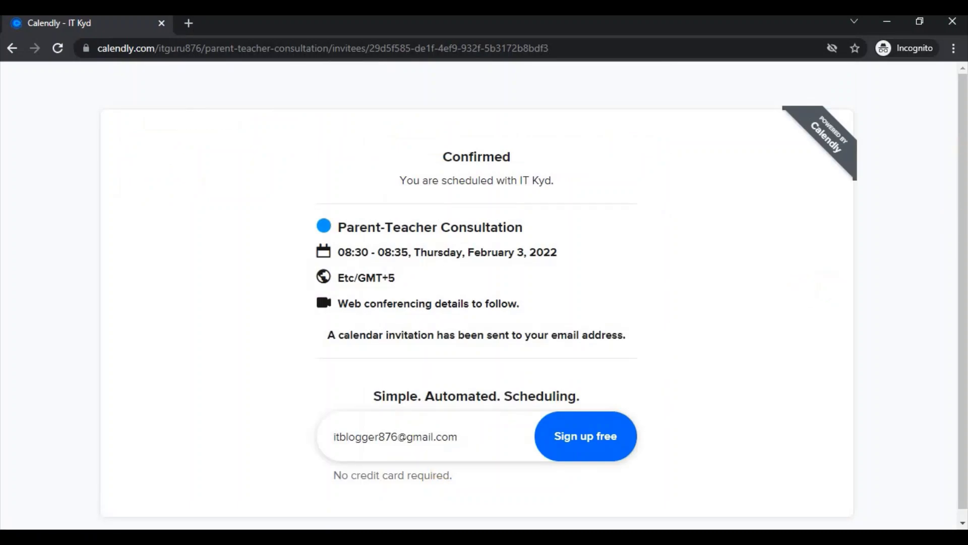
{"action": "scroll", "coordinate": [962, 161], "scroll_direction": "down", "scroll_amount": 1}
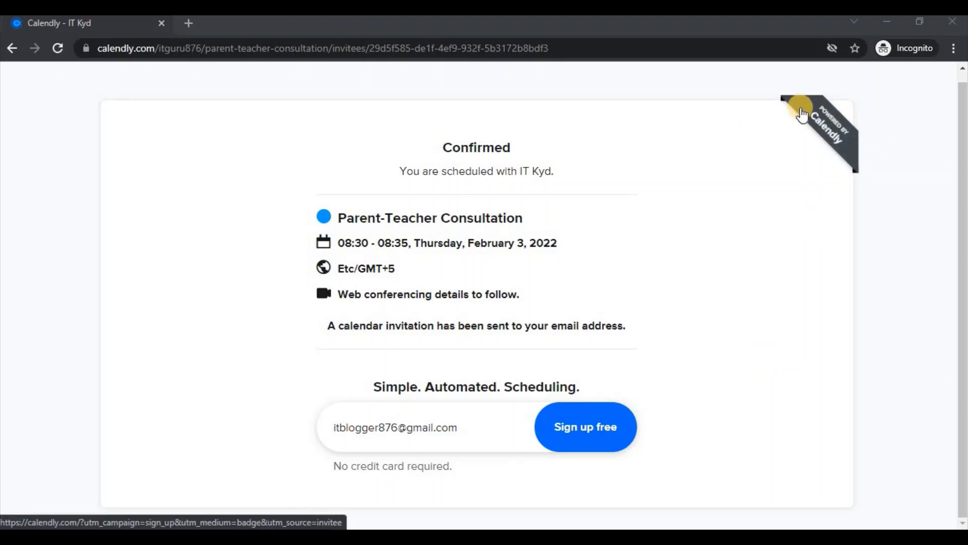
Close the incognito booking window and open the Gmail invitation for Feb 3, 8:30am
{"action": "left_click", "coordinate": [953, 23]}
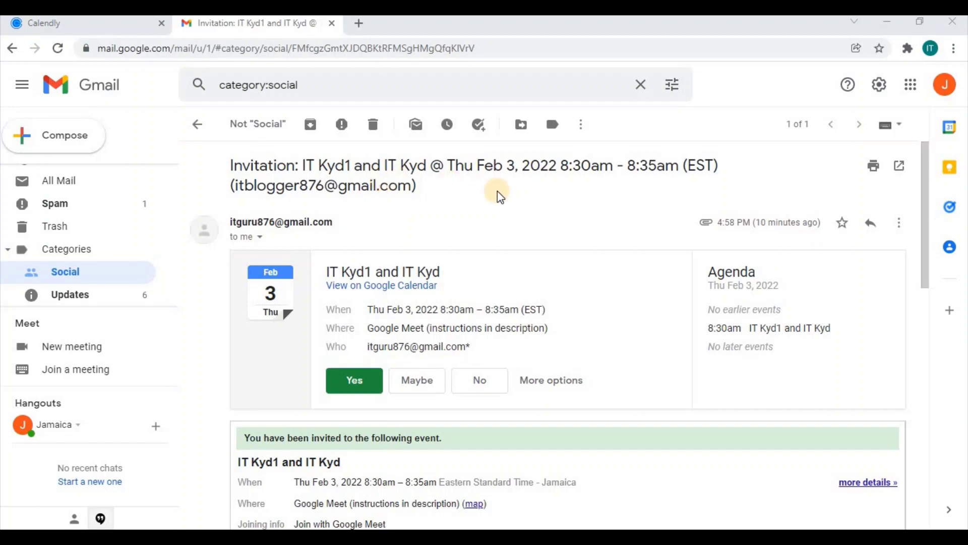
{"action": "left_click", "coordinate": [925, 167]}
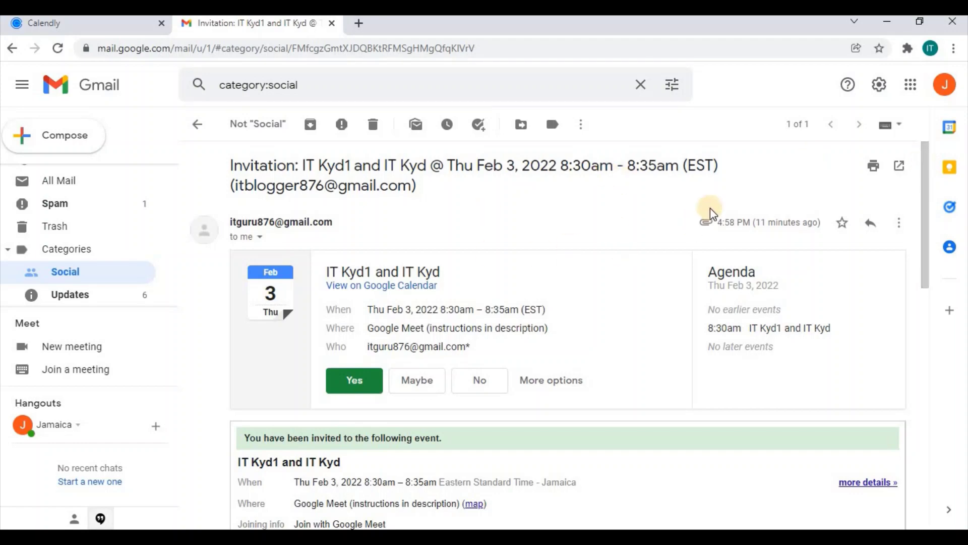
Scroll the invitation down to the Google Meet link and Parent-Teacher Consultation details
{"action": "left_click_drag", "start_coordinate": [927, 175], "coordinate": [929, 174]}
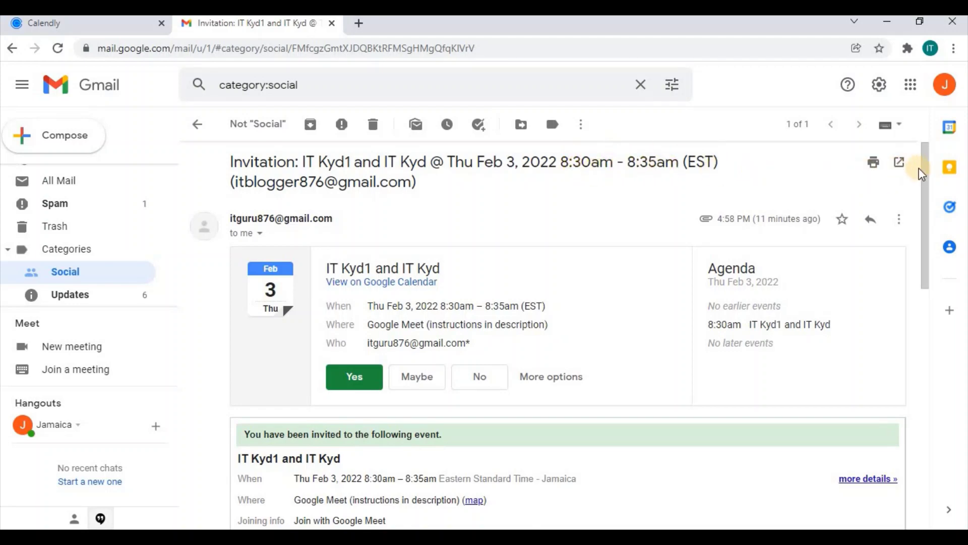
{"action": "left_click_drag", "start_coordinate": [924, 174], "coordinate": [922, 192]}
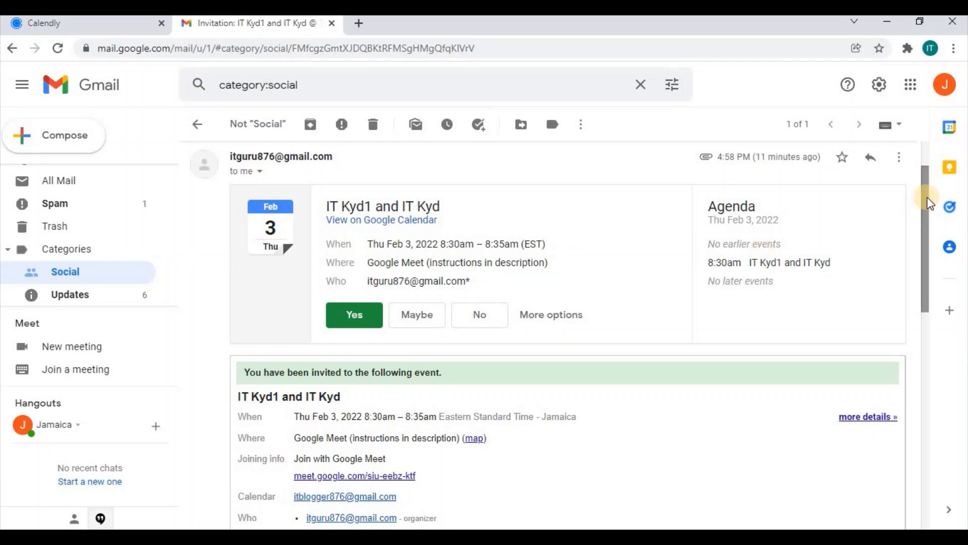
{"action": "left_click_drag", "start_coordinate": [927, 214], "coordinate": [927, 231]}
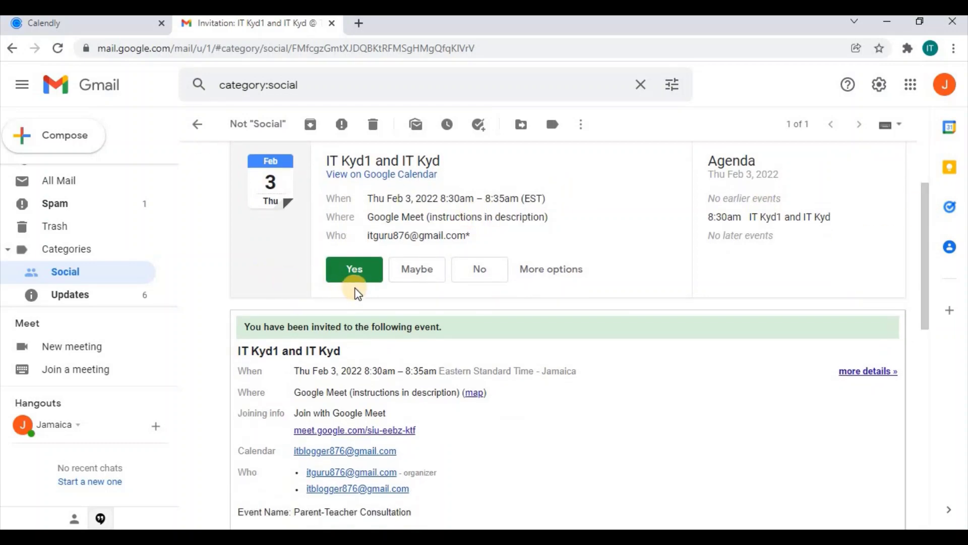
{"action": "left_click", "coordinate": [922, 213]}
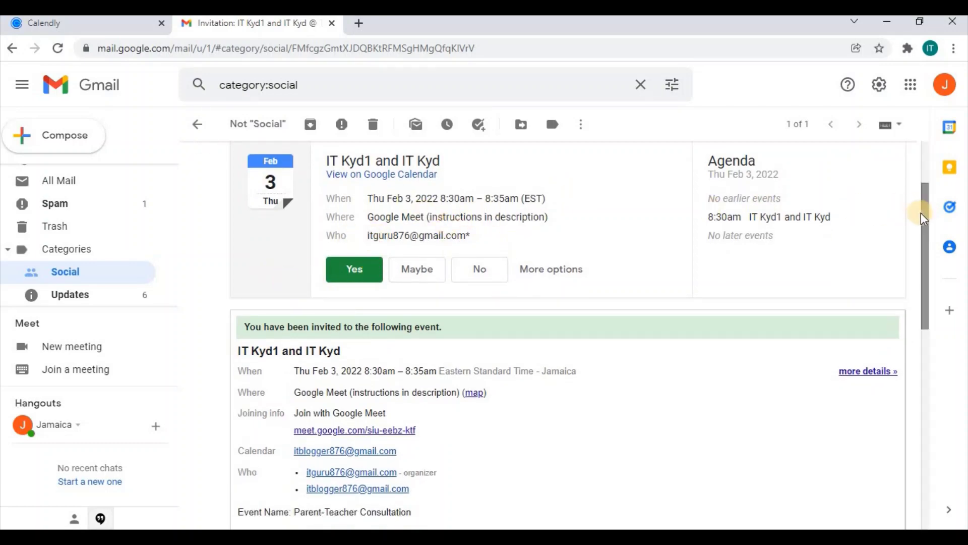
{"action": "left_click_drag", "start_coordinate": [922, 213], "coordinate": [918, 258]}
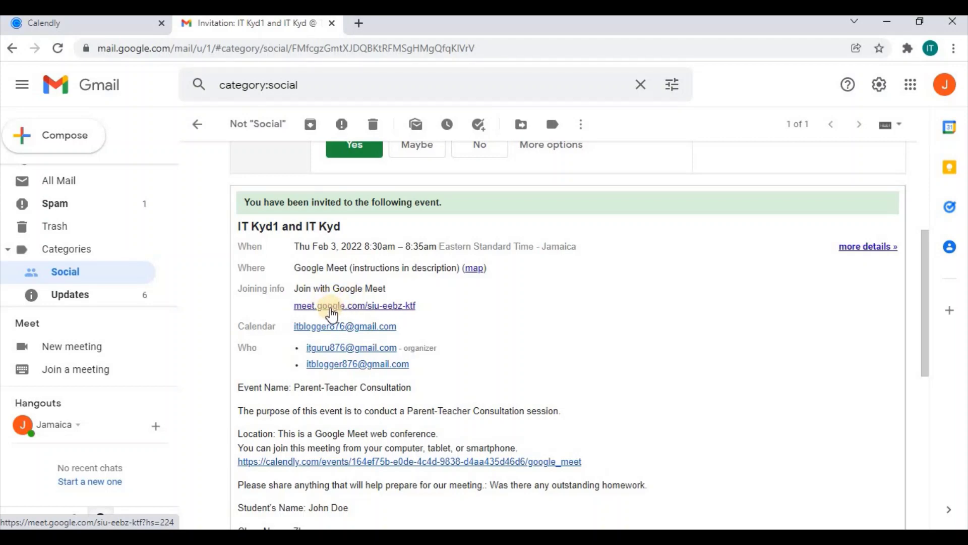
Scroll to the student's name, class 7Love and parent contact lines, then back up
{"action": "left_click", "coordinate": [924, 263]}
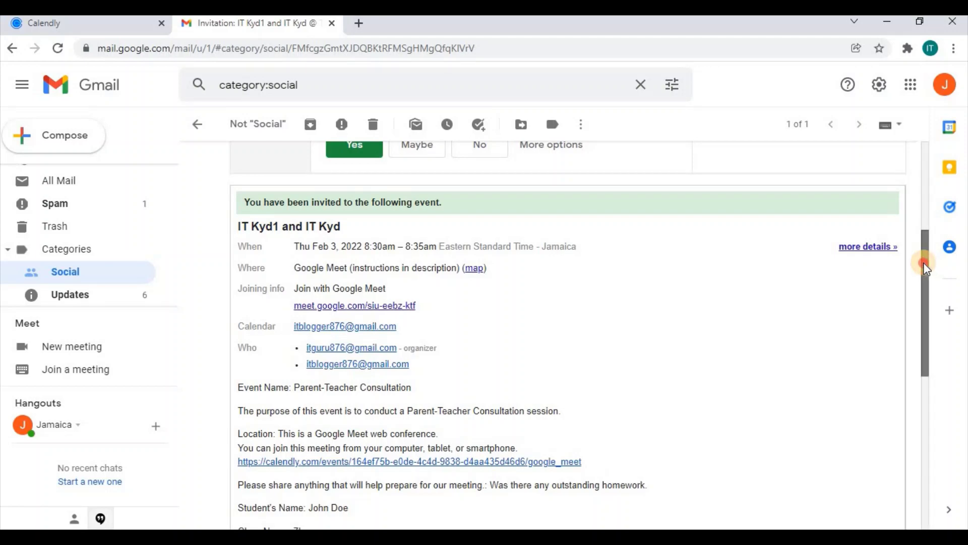
{"action": "left_click_drag", "start_coordinate": [925, 263], "coordinate": [924, 283]}
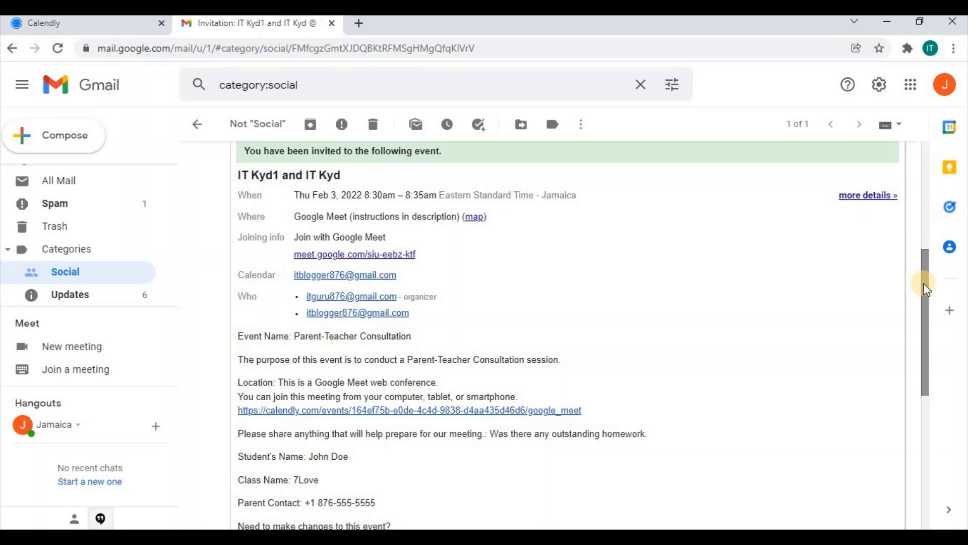
{"action": "left_click_drag", "start_coordinate": [924, 283], "coordinate": [921, 290]}
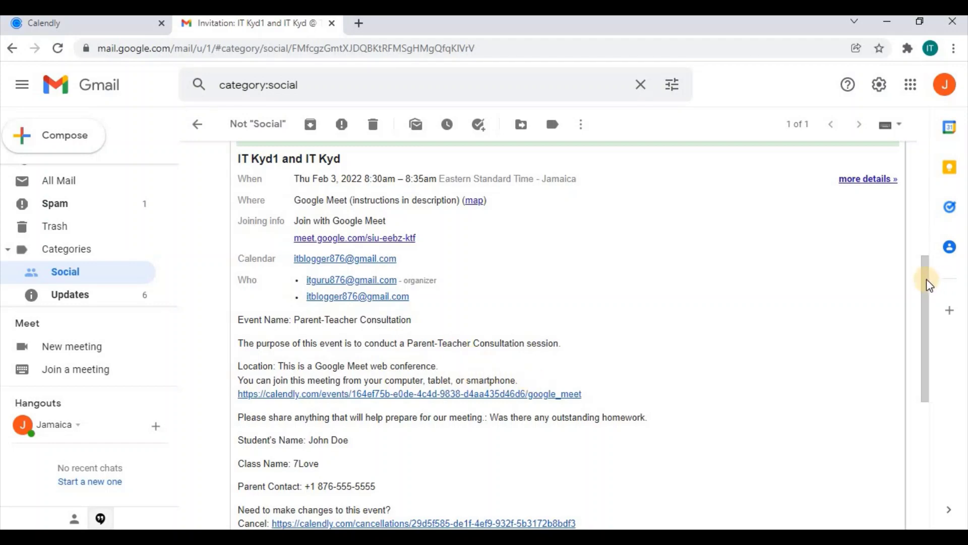
{"action": "left_click_drag", "start_coordinate": [927, 281], "coordinate": [922, 144]}
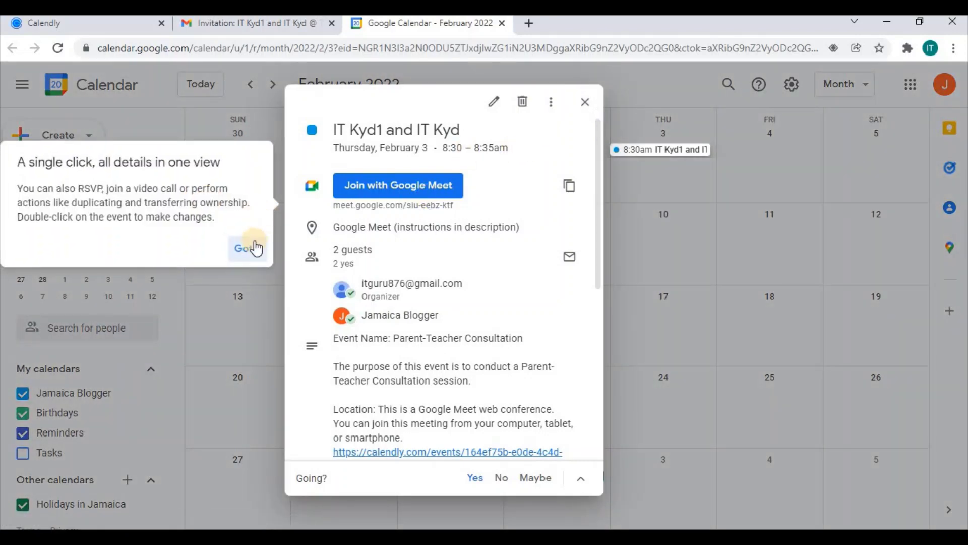
Dismiss the tip card and close the event details to see the 8:30am event on Thursday 3
{"action": "left_click", "coordinate": [251, 248]}
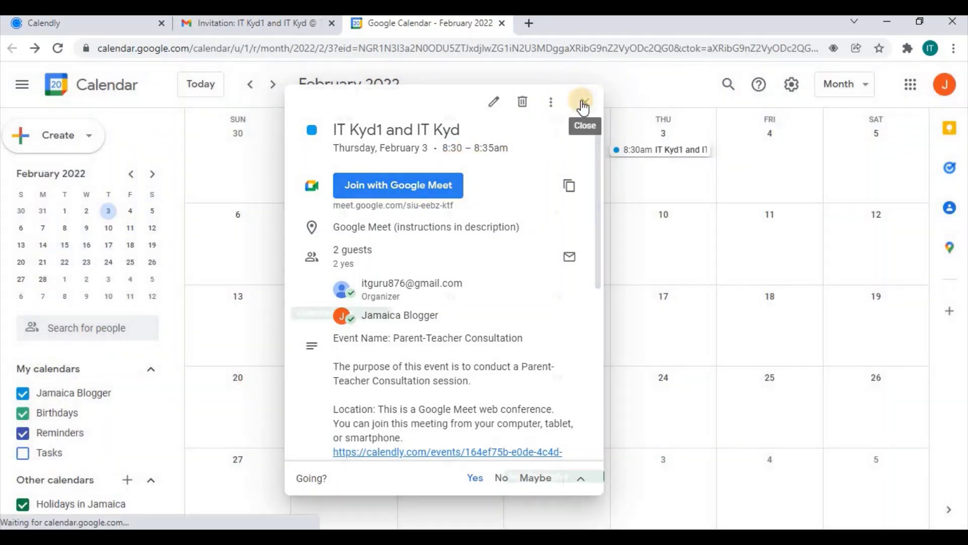
{"action": "left_click", "coordinate": [583, 107]}
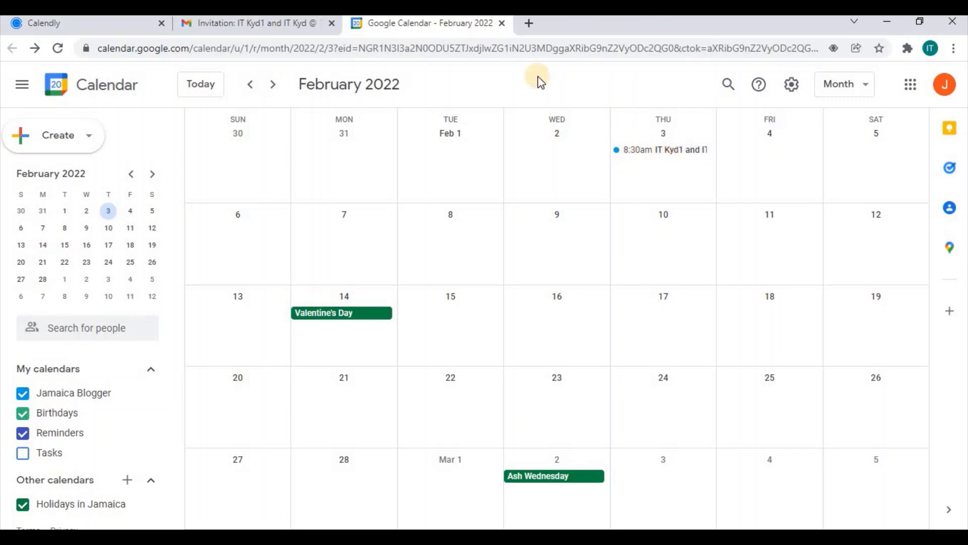
Switch back to Gmail and review the invitation for Thu Feb 3, 2022, 8:30–8:35am (EST)
{"action": "left_click", "coordinate": [310, 22]}
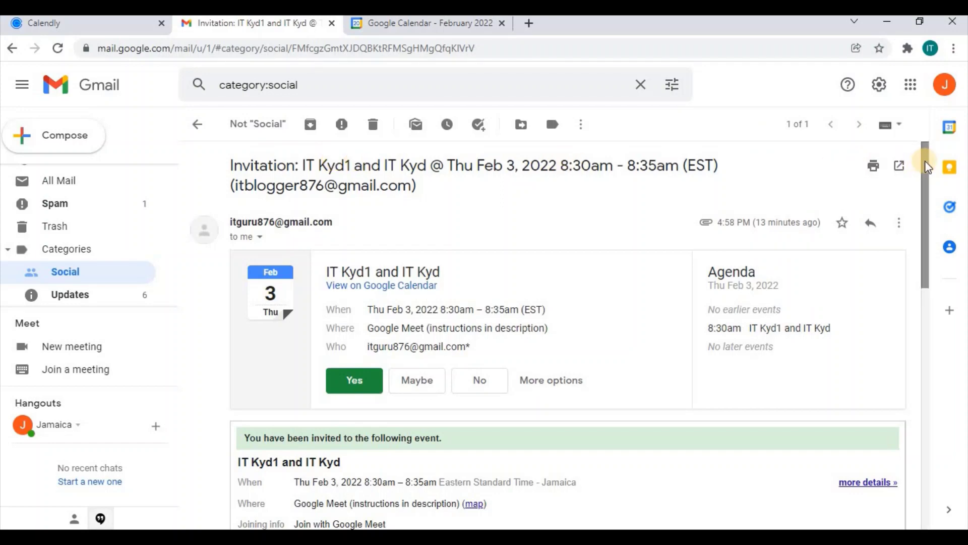
{"action": "left_click_drag", "start_coordinate": [925, 160], "coordinate": [921, 220]}
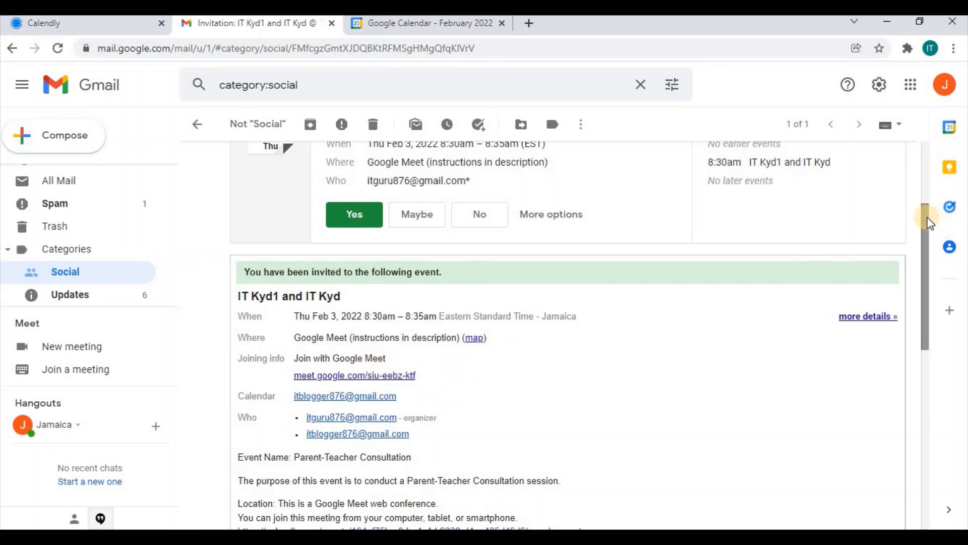
{"action": "left_click_drag", "start_coordinate": [924, 214], "coordinate": [927, 170]}
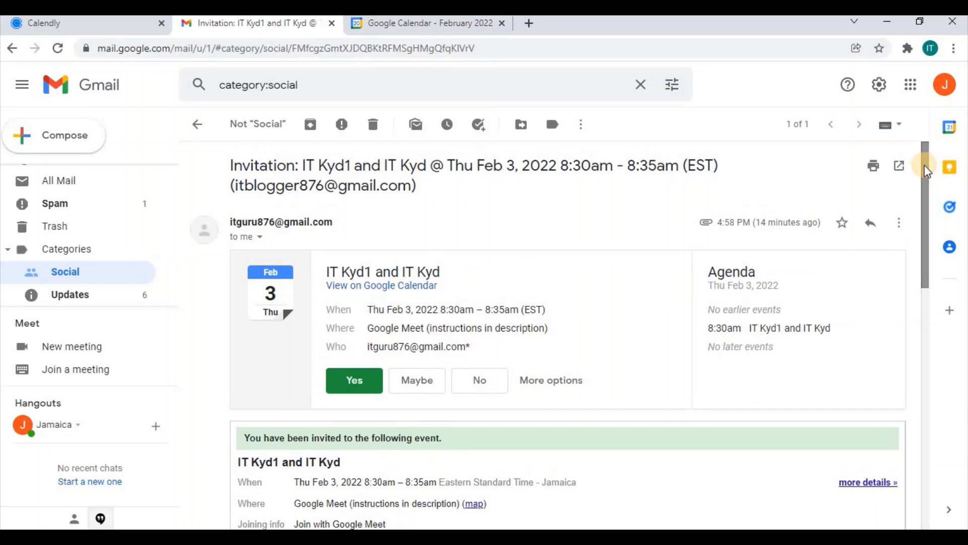